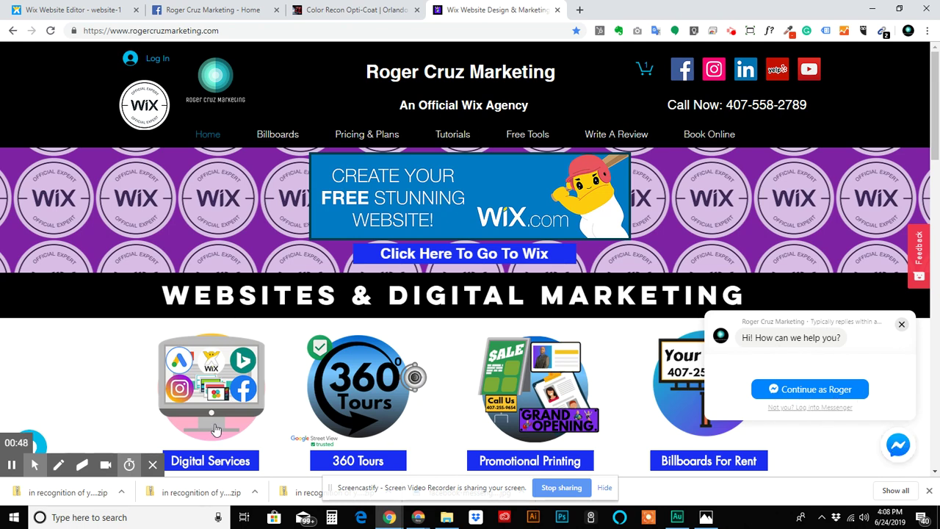
Step: Open and close the website's chat box, and dismiss the Messenger greeting popup
click(154, 465)
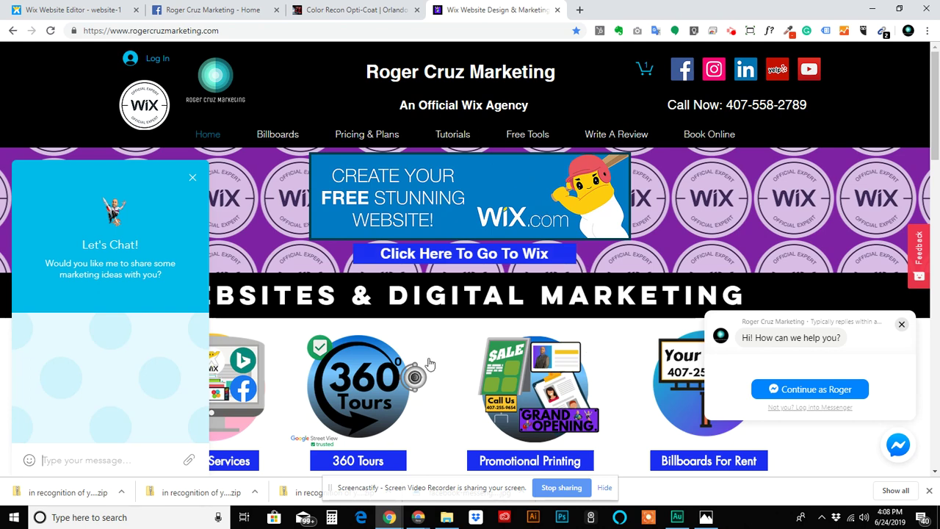
click(193, 176)
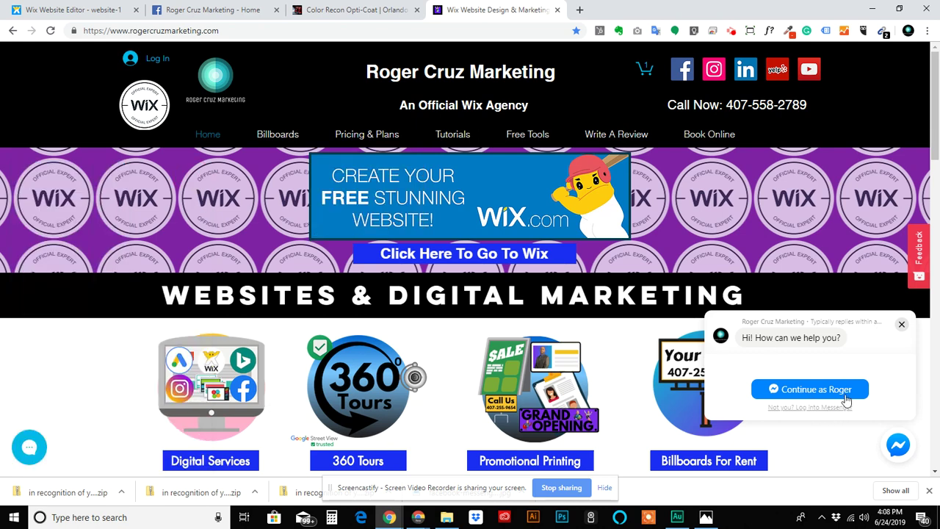
click(902, 325)
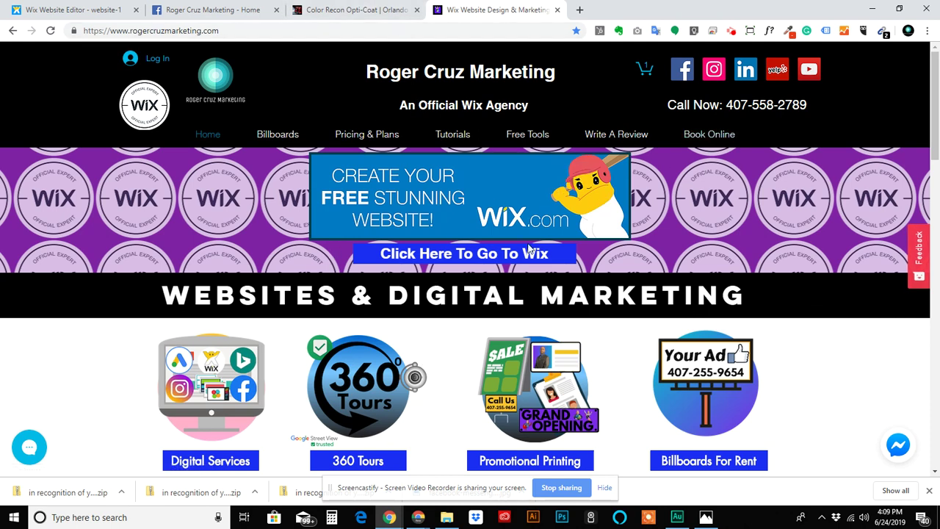
Step: Switch to the Color Recon Opti-Coat website and look over its home page with the Messenger chat widget
mouse_move(506, 171)
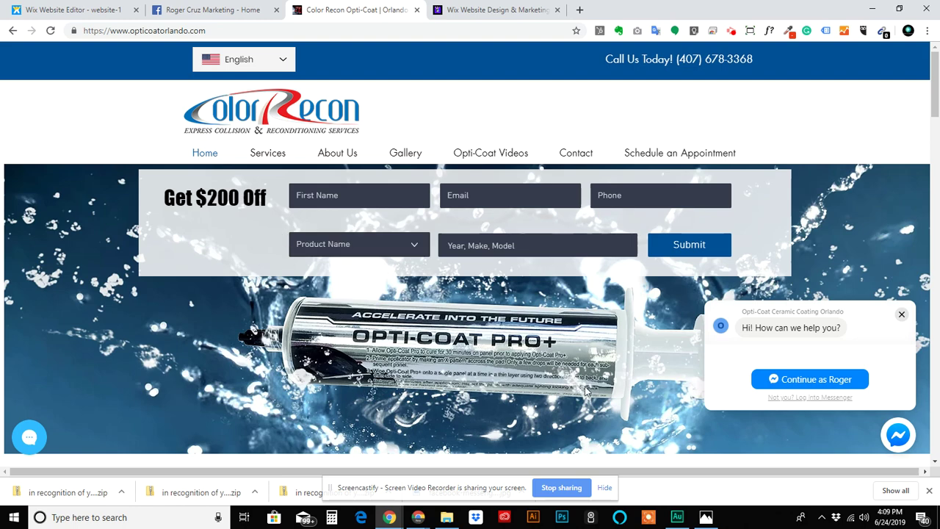
scroll(324, 385, down, 5)
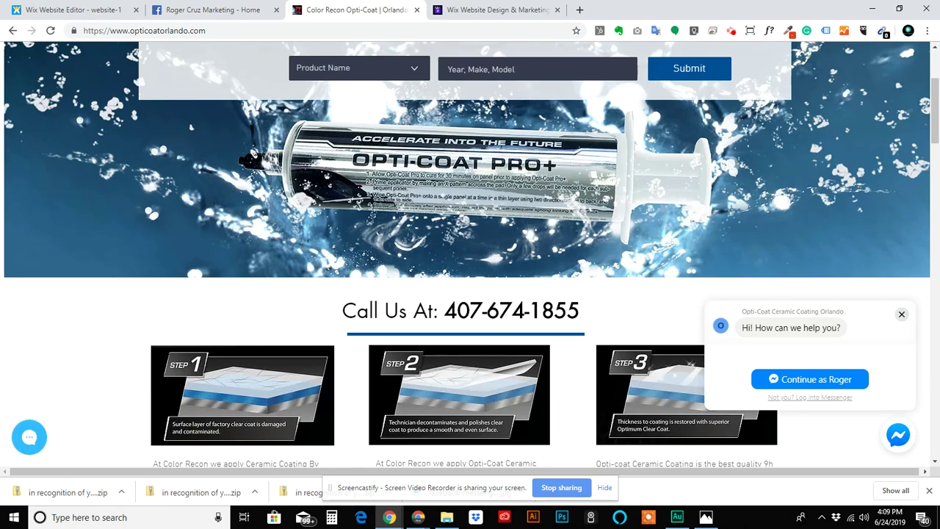
scroll(470, 254, down, 2)
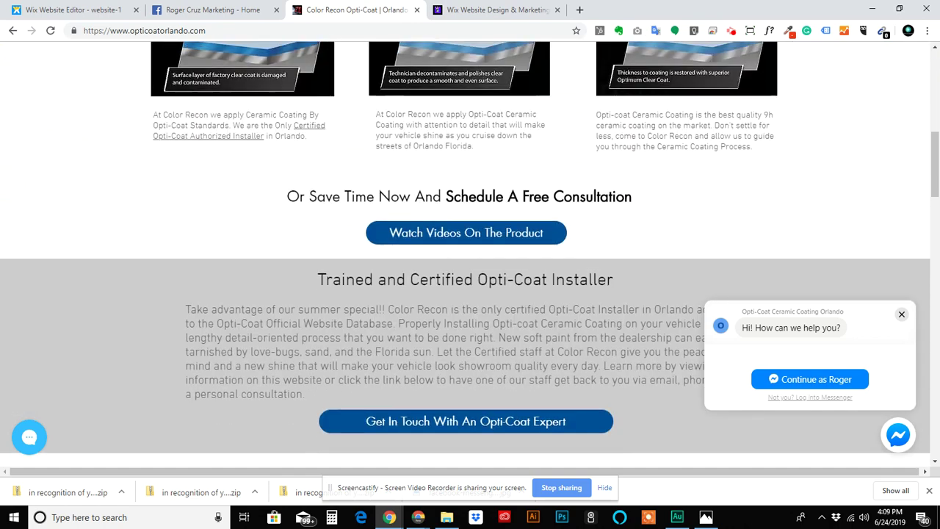
scroll(470, 254, up, 7)
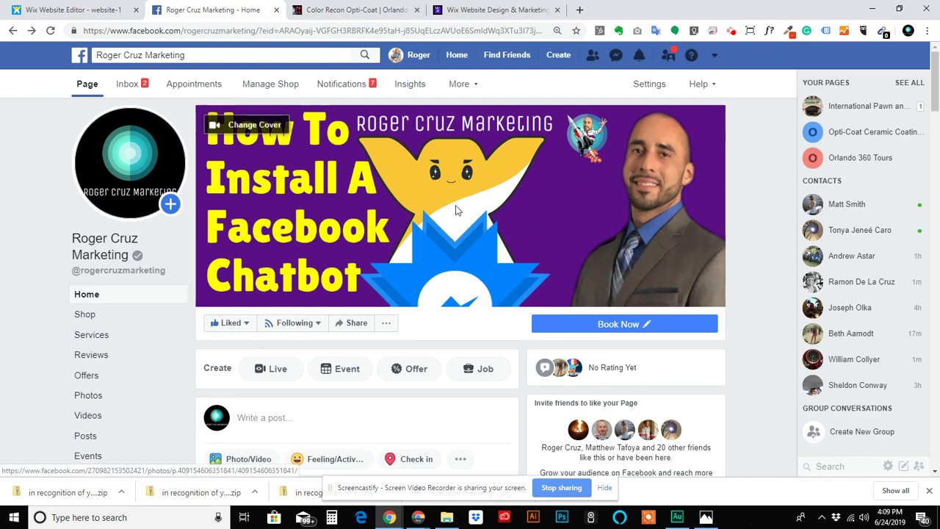
Step: Open the Facebook page's Messenger Platform settings and start setting up the Customer Chat Plugin
click(643, 86)
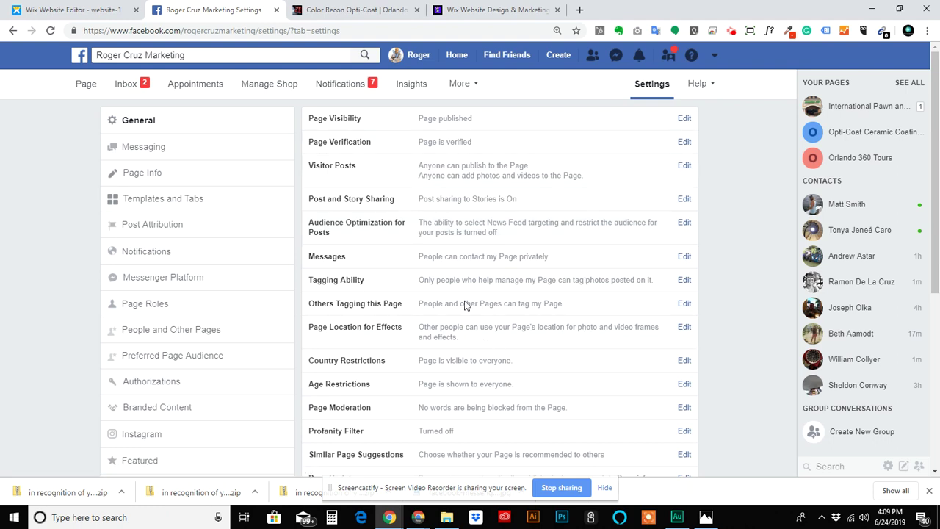
click(177, 281)
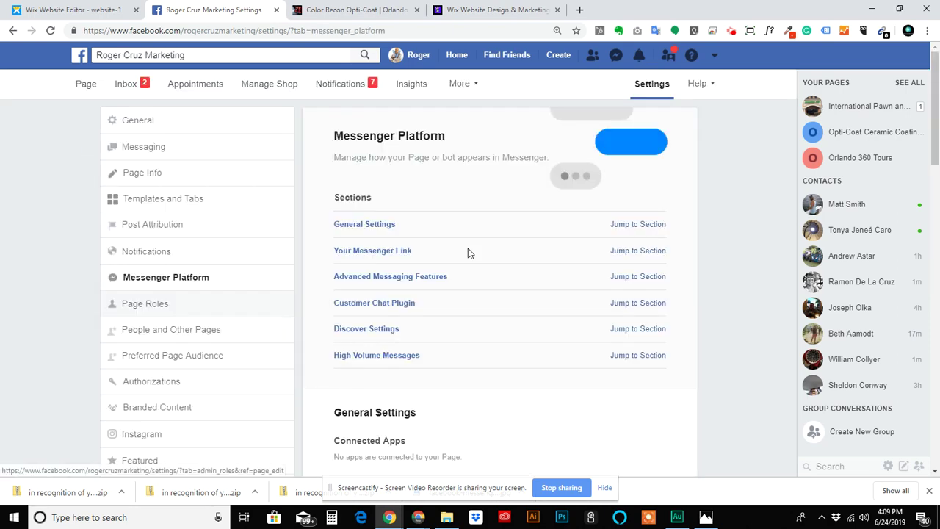
scroll(477, 232, down, 4)
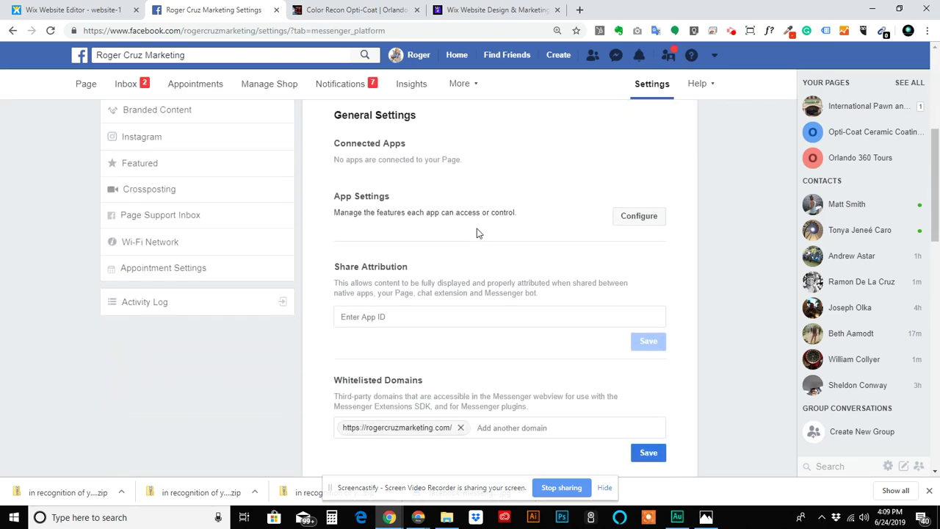
scroll(476, 232, down, 3)
scroll(476, 233, down, 1)
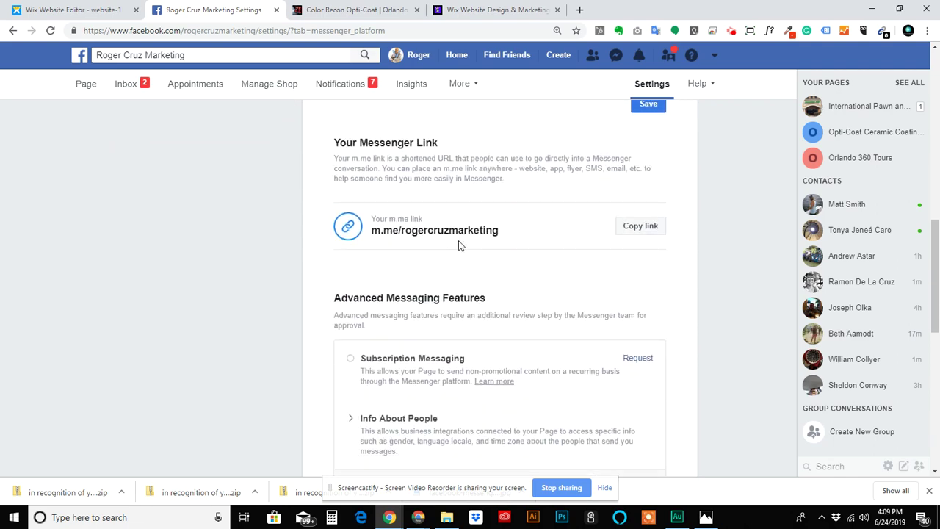
scroll(524, 291, down, 3)
scroll(514, 283, down, 1)
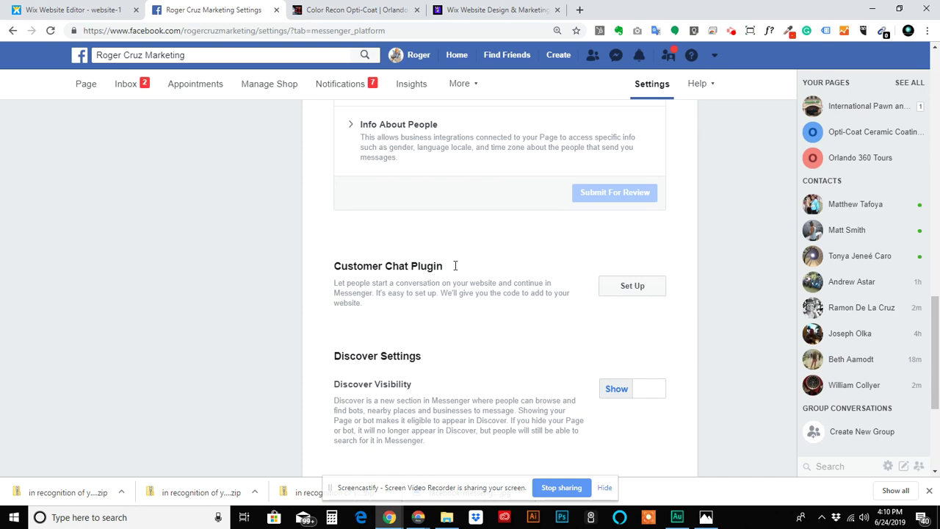
click(625, 288)
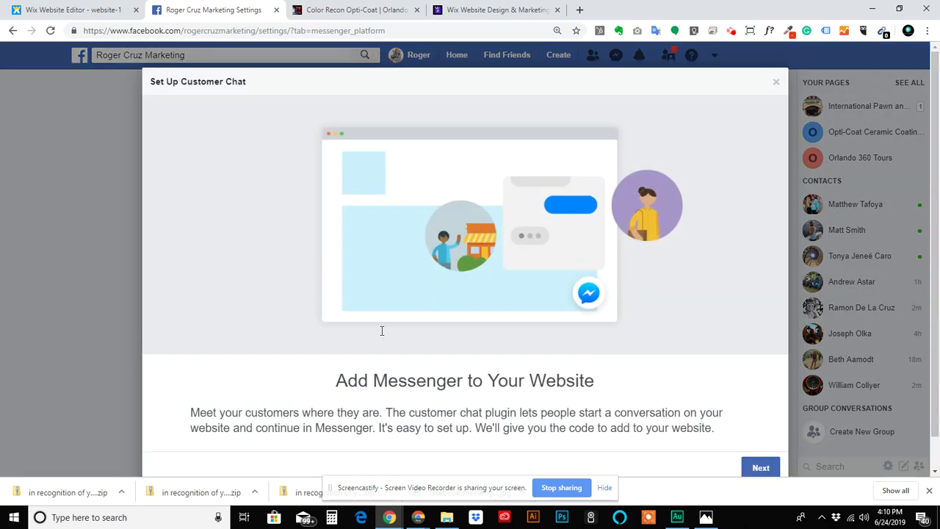
Step: Advance the customer chat setup to the code snippet, accepting English (US), the greeting "Hi! How can we help you?" and color #0084ff
scroll(565, 279, down, 1)
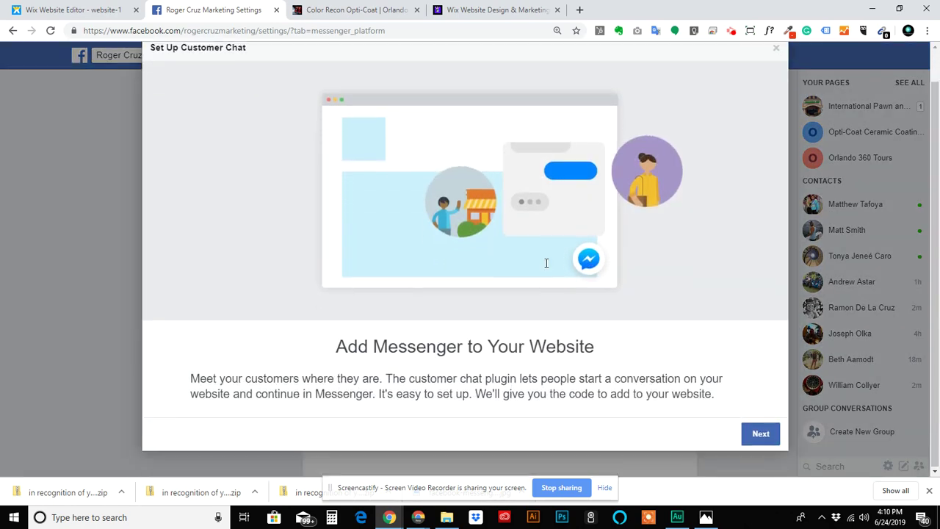
click(758, 434)
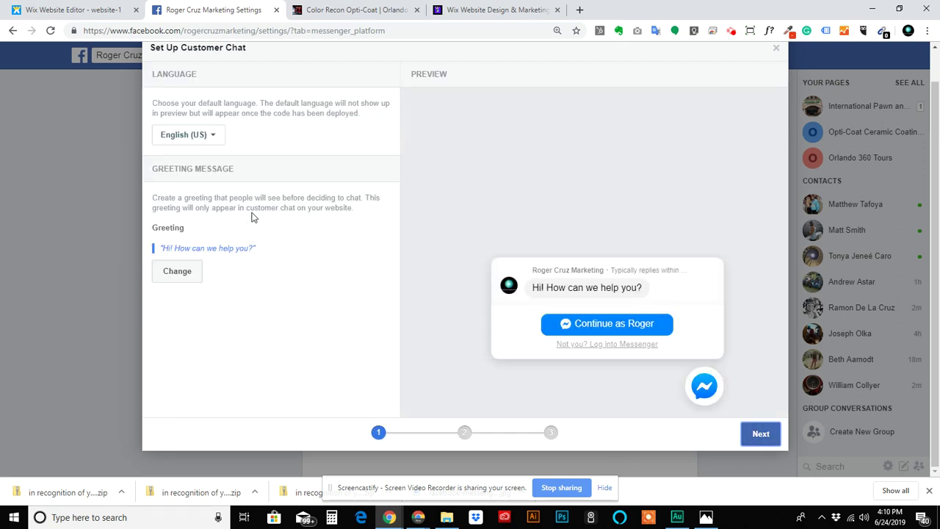
click(759, 434)
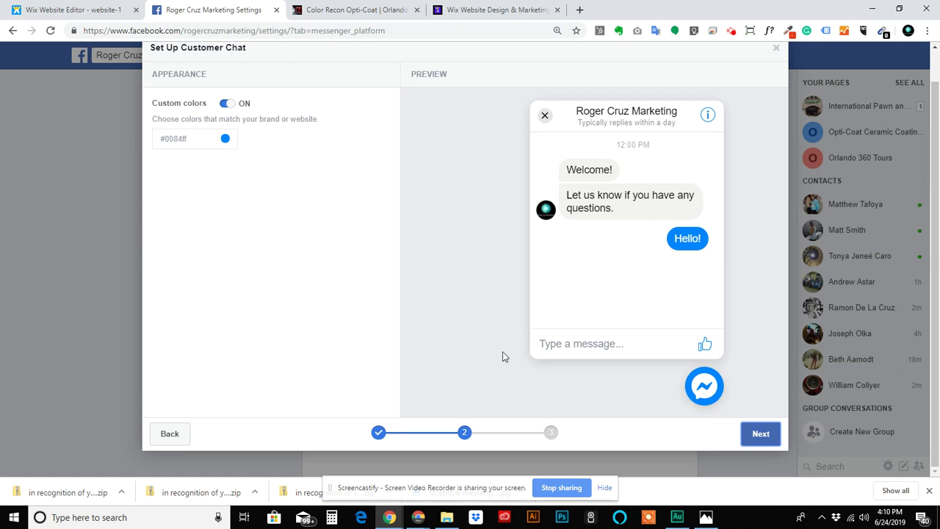
click(760, 433)
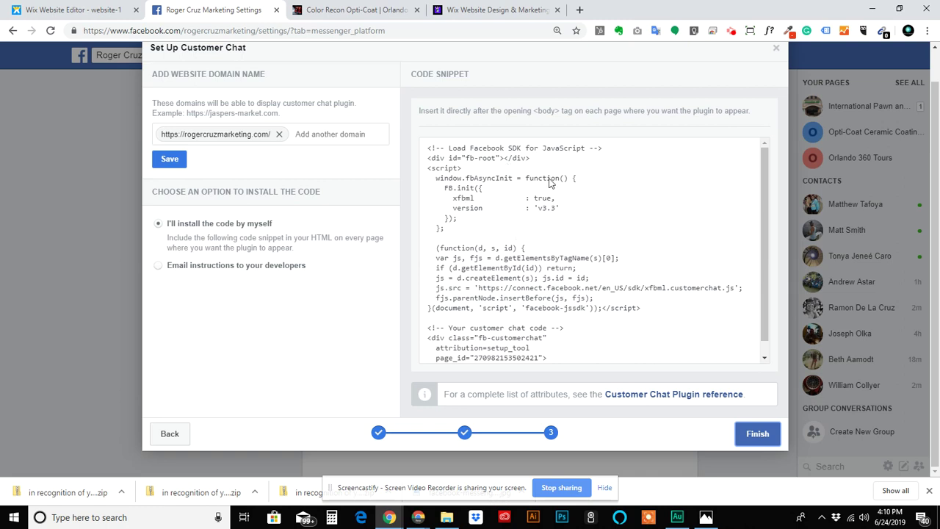
Step: Copy the customer chat code snippet to the clipboard and finish the setup
click(543, 307)
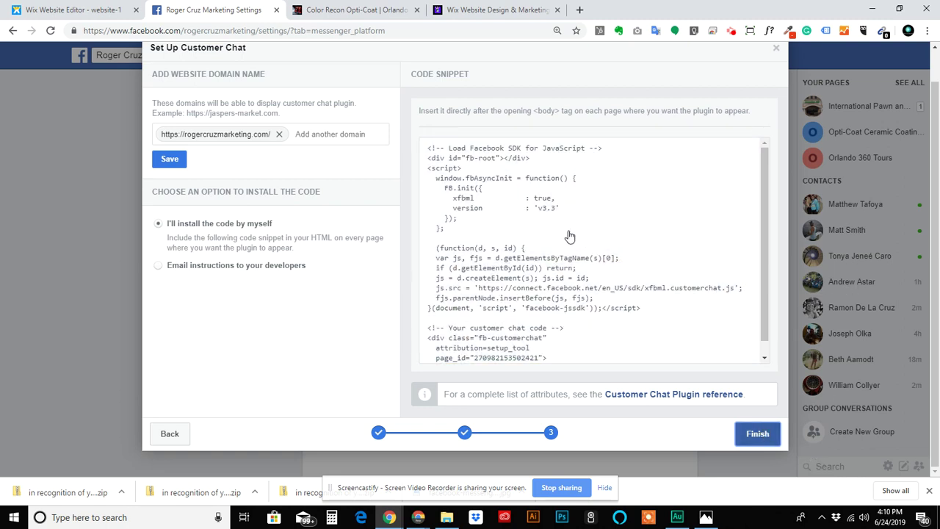
mouse_move(569, 236)
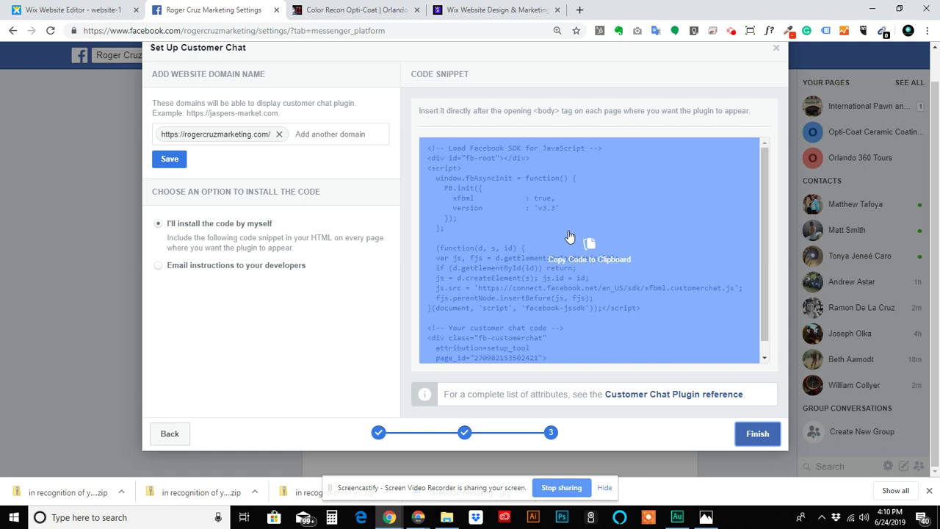
click(753, 433)
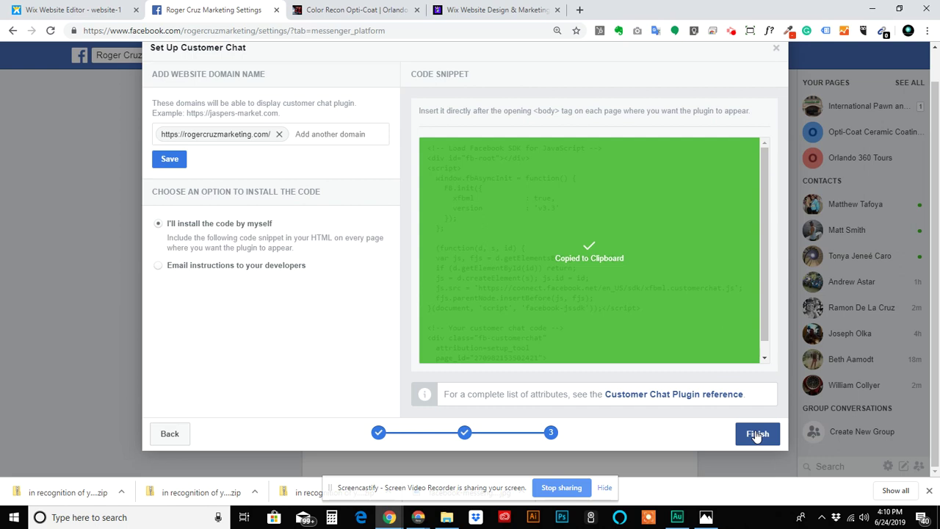
click(757, 434)
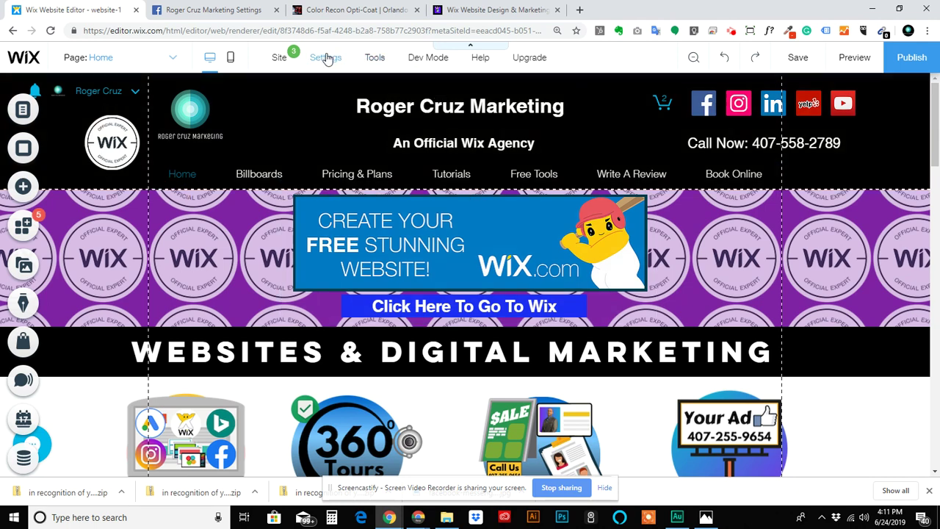
Step: Switch to the Wix editor, open the Tracking Tools & Analytics settings and look through the installed tools
mouse_move(328, 59)
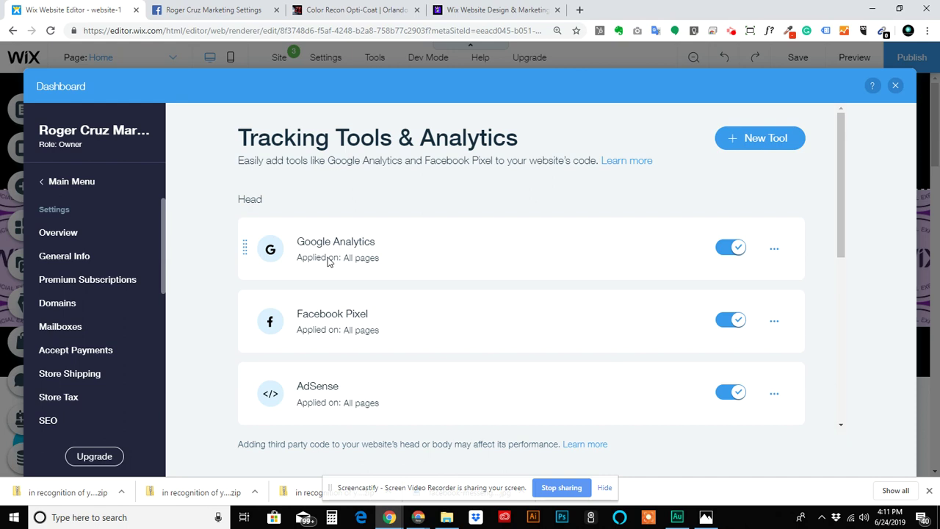
scroll(342, 325, down, 5)
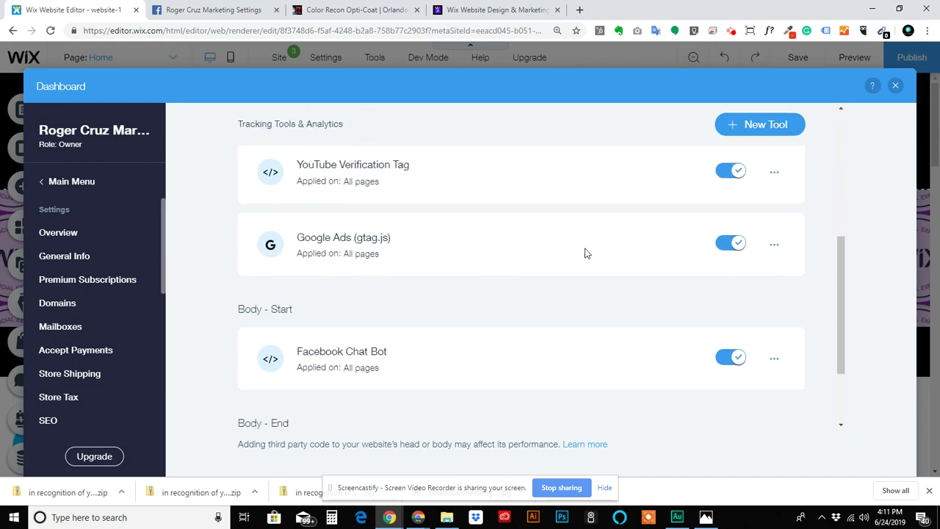
scroll(586, 253, up, 3)
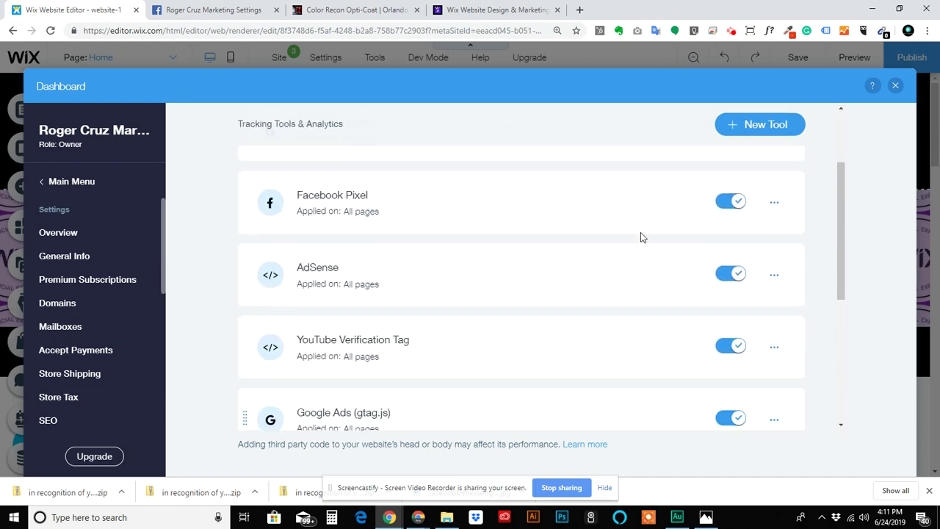
Step: Start a new custom tracking tool and paste the copied Facebook chat code into its snippet field
click(755, 131)
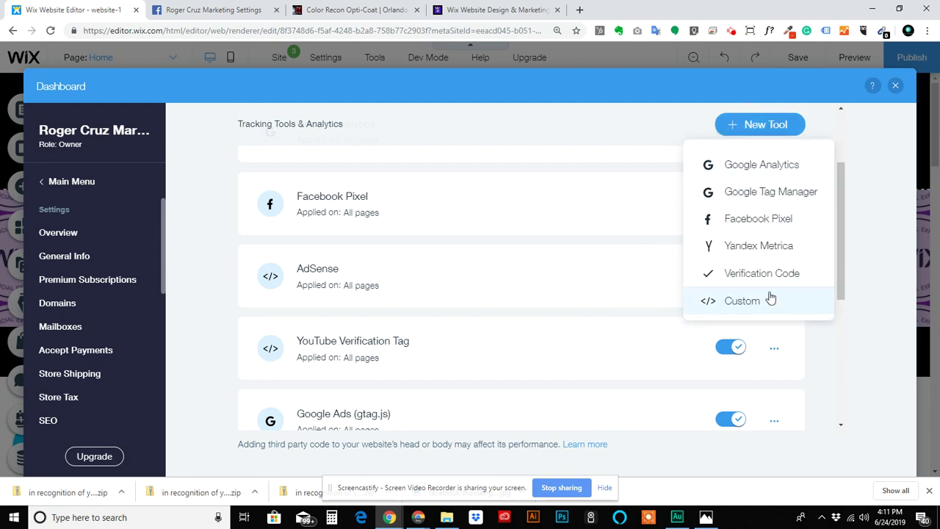
click(743, 301)
click(361, 124)
key(ctrl+v)
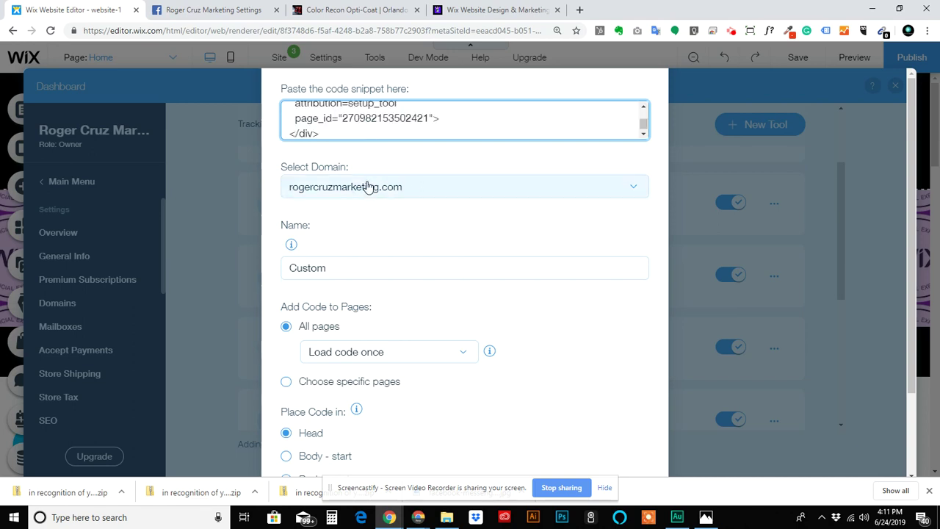
Step: Check the selected domain for the custom tool and name the tool "Facebot Chat"
click(484, 192)
click(484, 193)
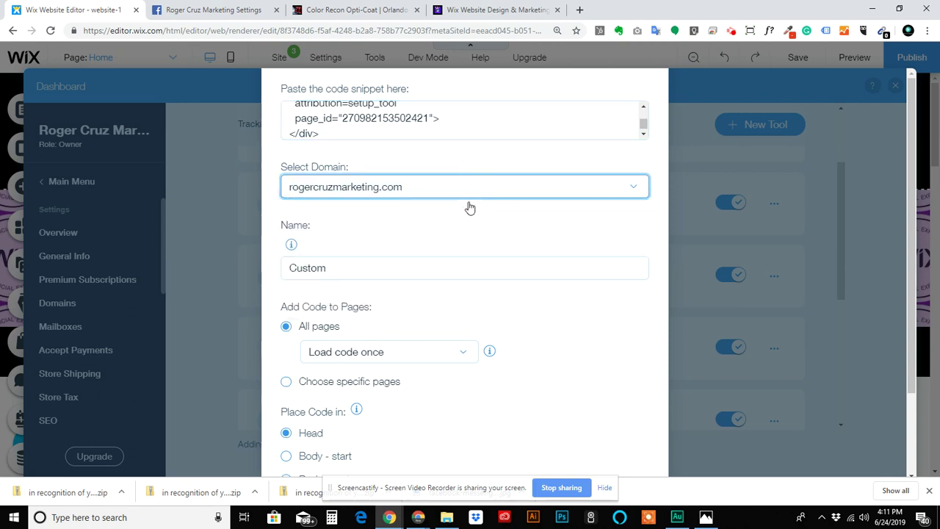
click(346, 268)
text(Facebot Chat)
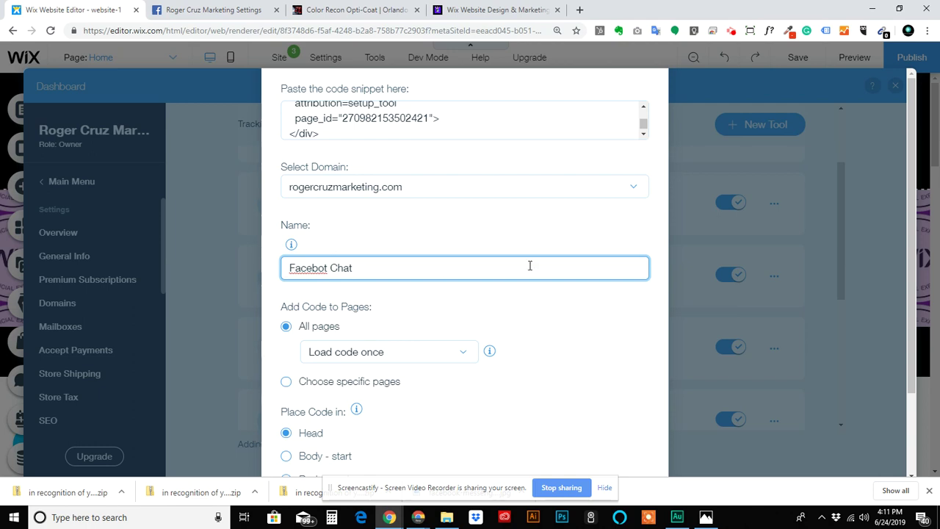
Step: Set the custom tool's code placement to Body - start, and cancel the new tool
scroll(530, 265, down, 1)
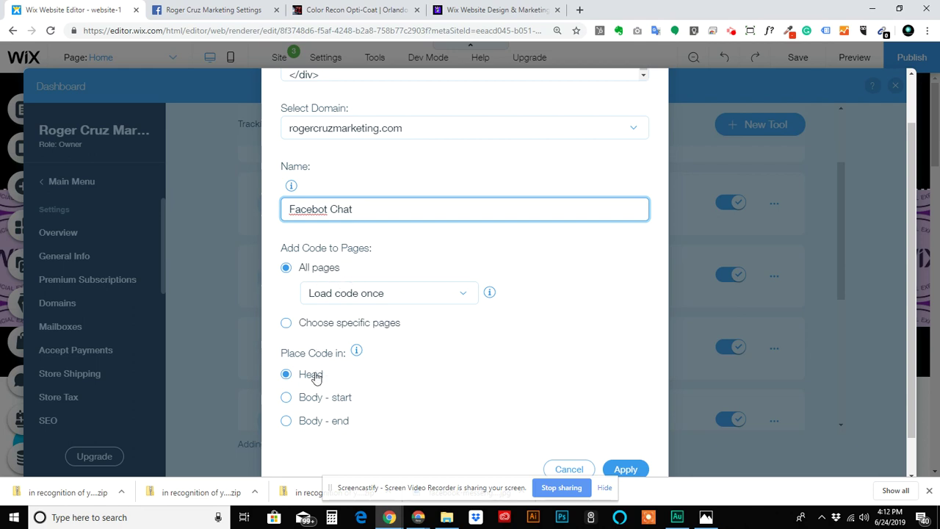
click(309, 403)
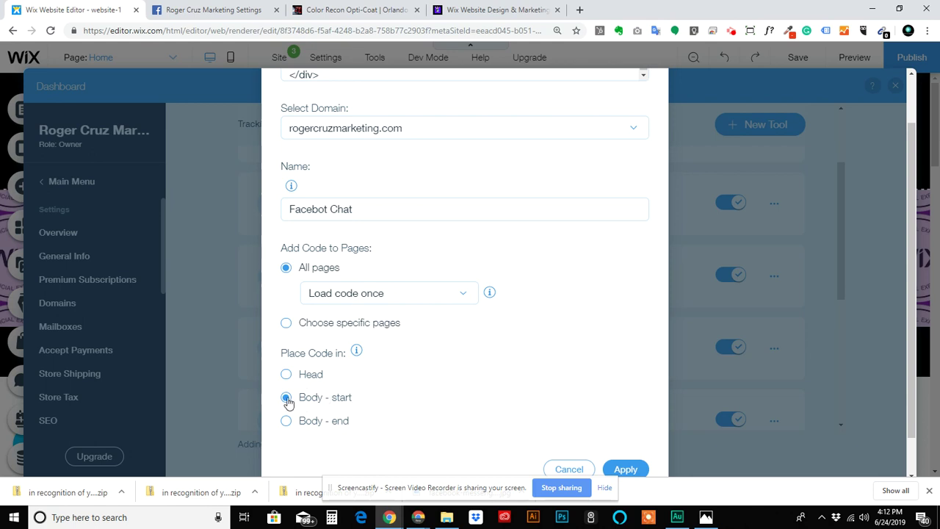
scroll(429, 380, down, 2)
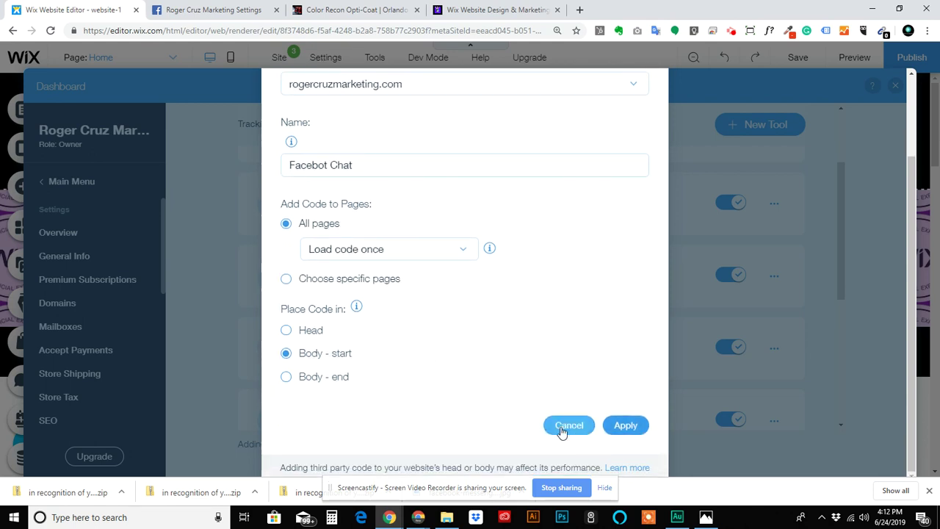
click(562, 426)
Step: Open the existing Facebook Chat Bot tool for editing and review its code snippet, domain, name, pages and placement
scroll(402, 353, down, 3)
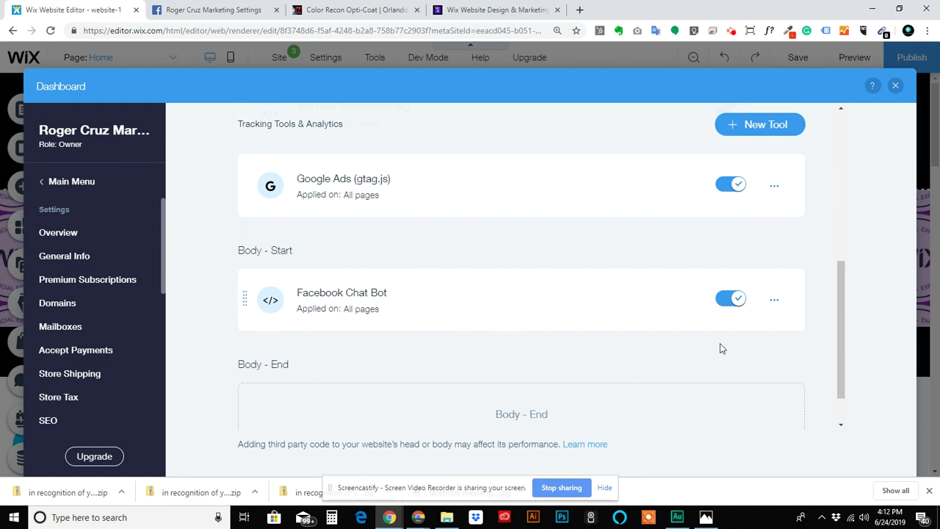
click(774, 299)
click(753, 243)
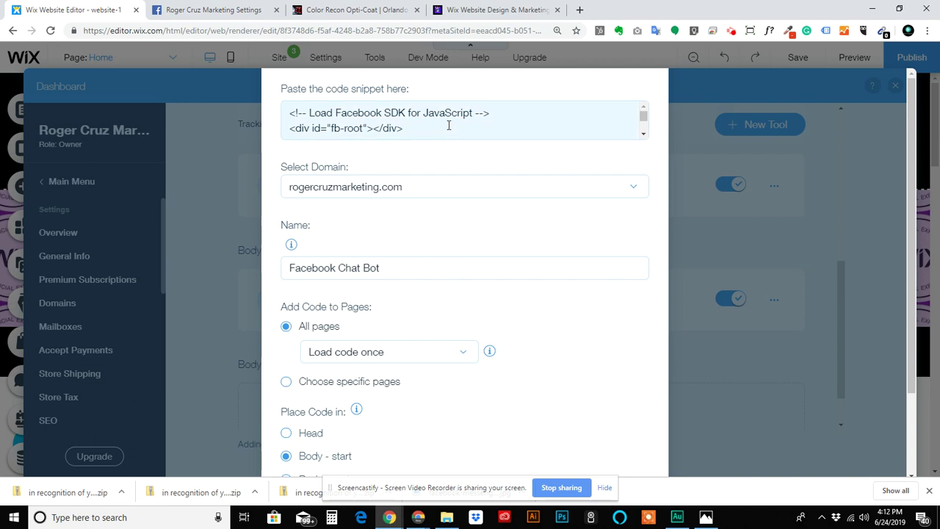
scroll(525, 126, down, 5)
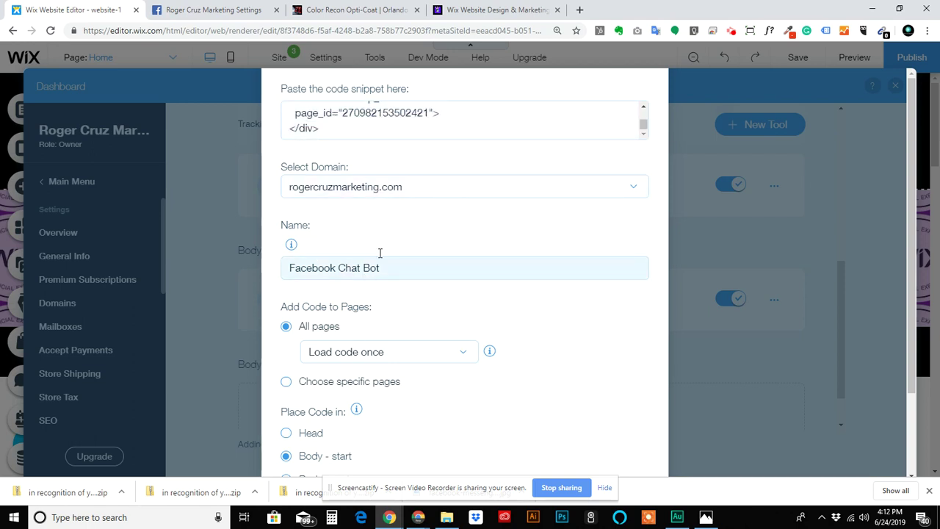
scroll(388, 320, down, 2)
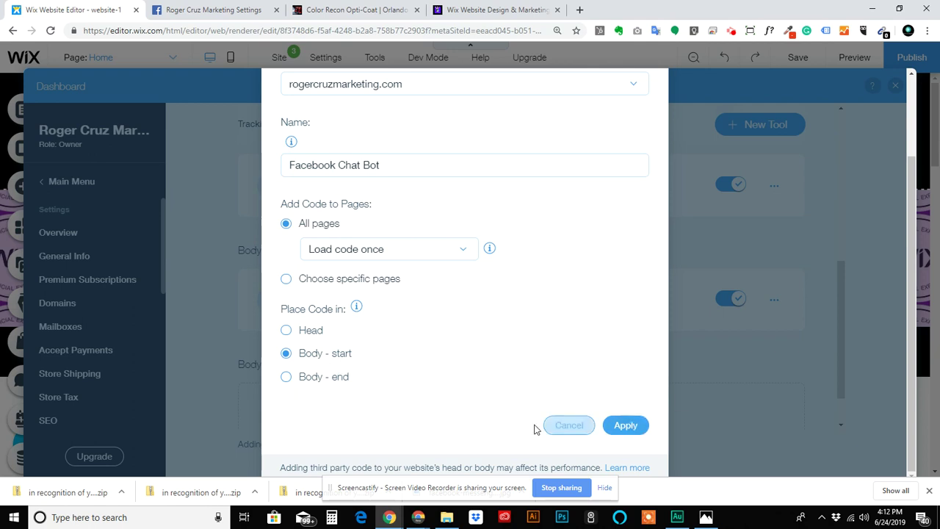
Step: Cancel editing the Facebook Chat Bot tool, close the dashboard and save the site
click(567, 425)
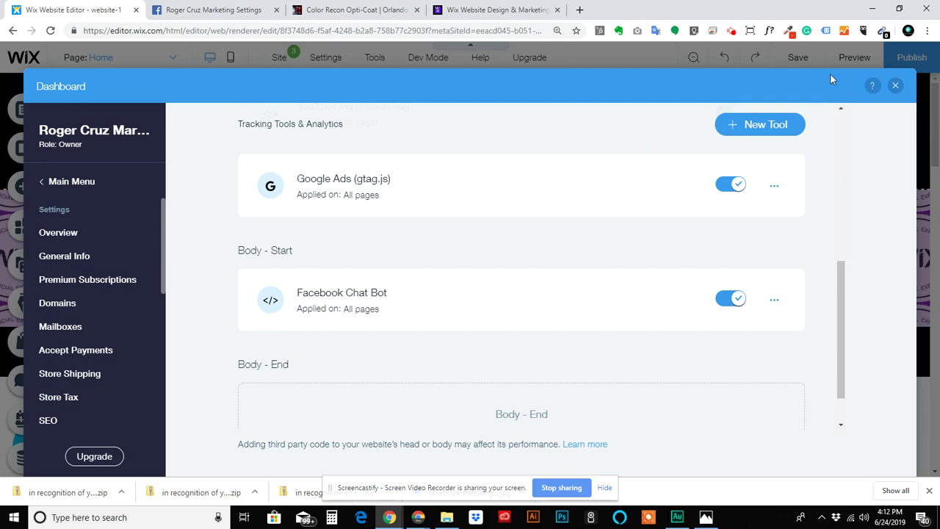
click(895, 86)
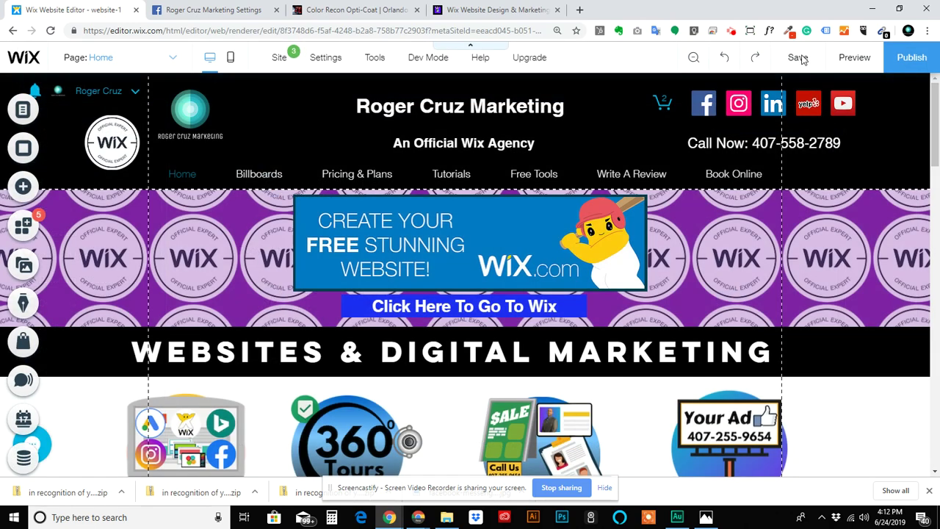
click(799, 59)
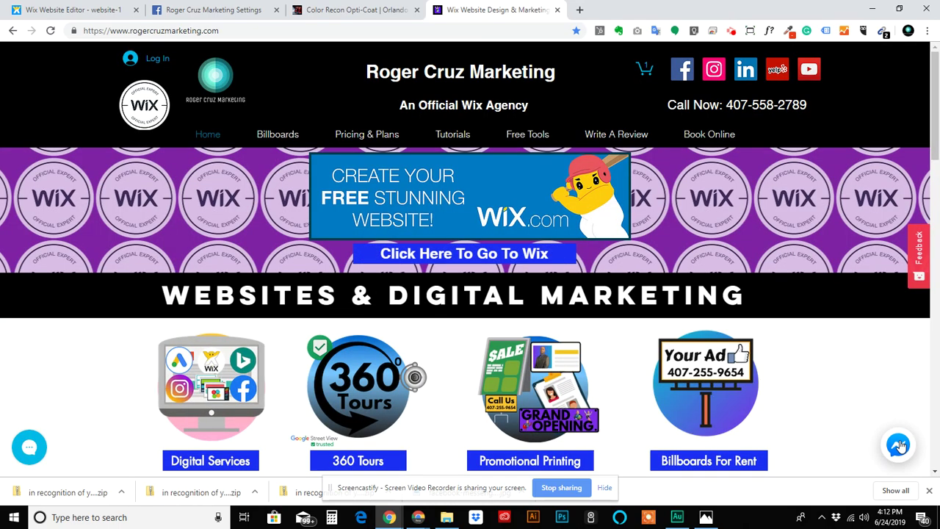
Step: Switch to the live website, open its Messenger chat and send the message "Hello"
click(898, 445)
click(785, 397)
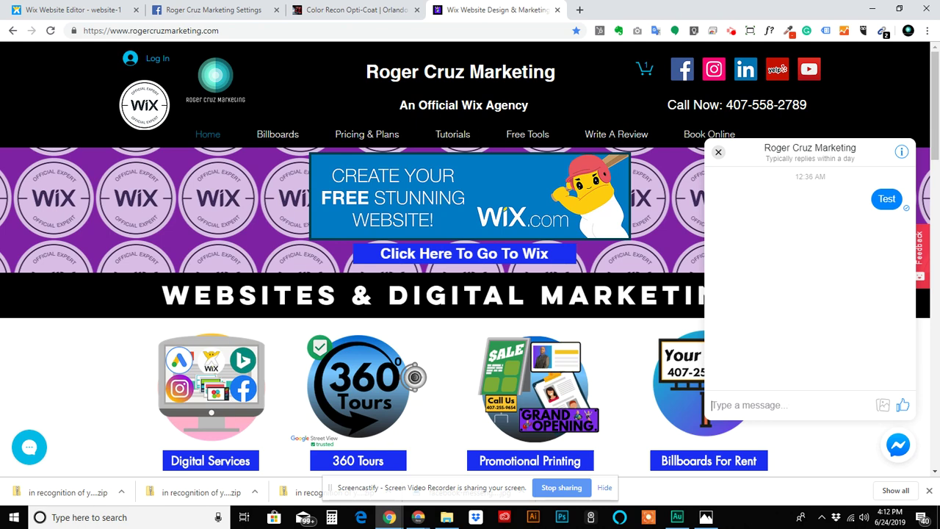
text(Hello)
key(Return)
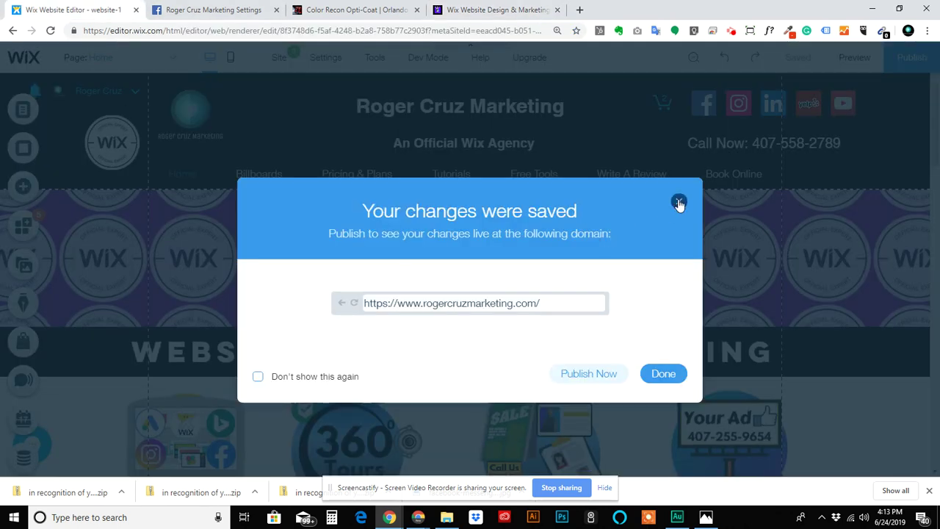
Step: Back in the website editor, dismiss the save confirmation and hide the editor tools covering the Wix Chat bubble
click(679, 203)
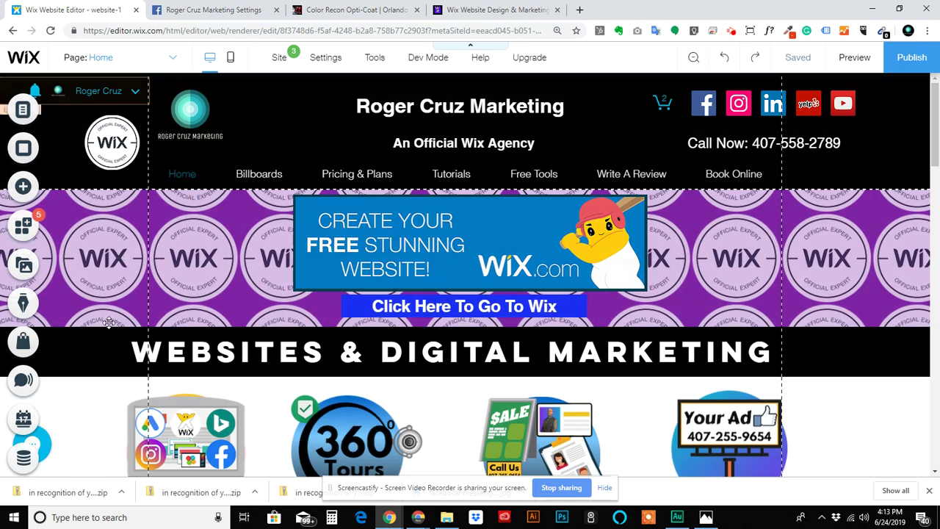
click(33, 451)
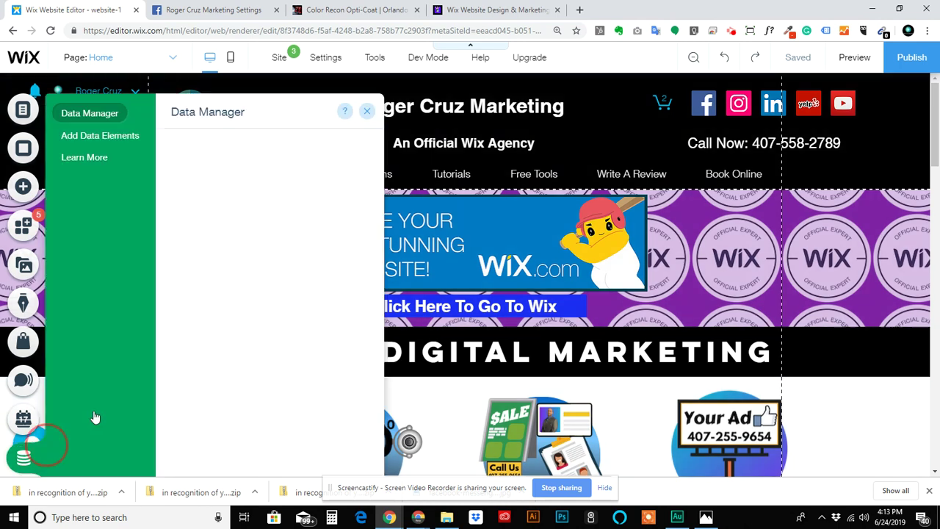
click(366, 111)
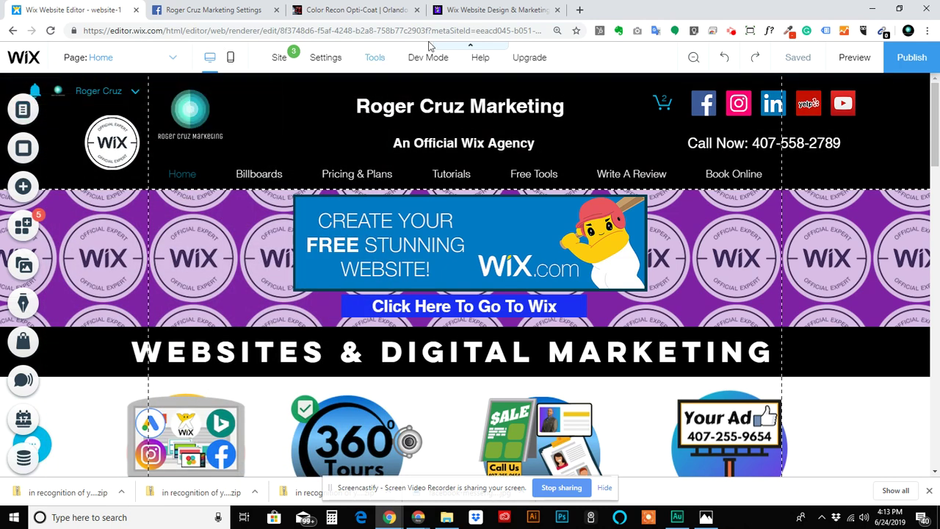
click(470, 45)
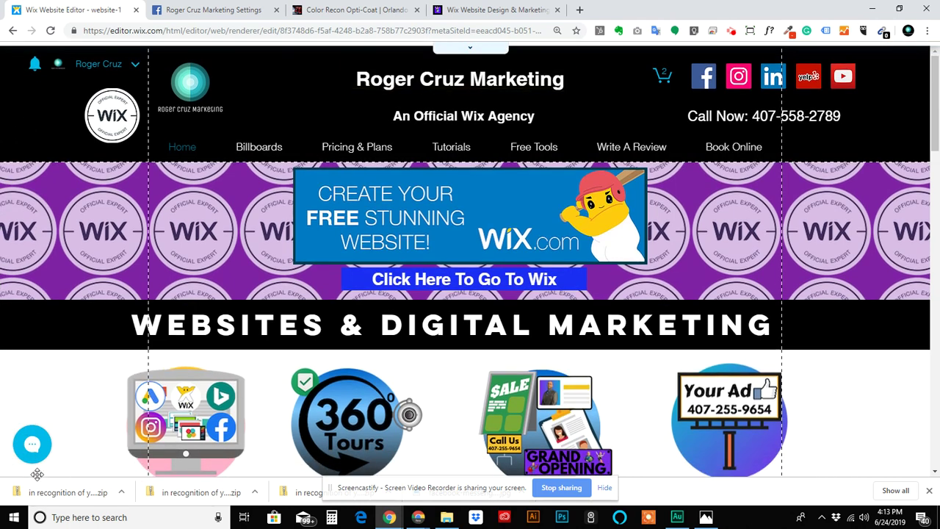
Step: Open the Wix Chat settings and review the message display, chatbox layout and position, and design options
click(31, 453)
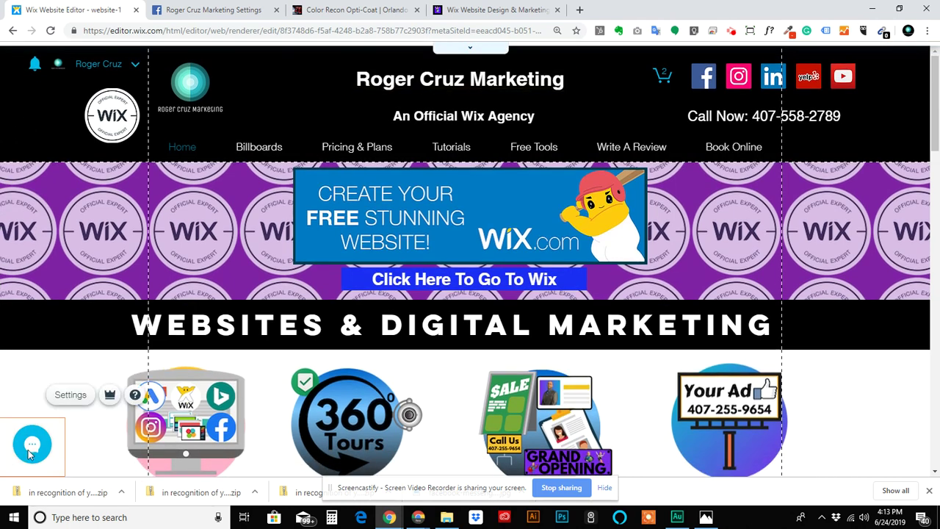
click(73, 395)
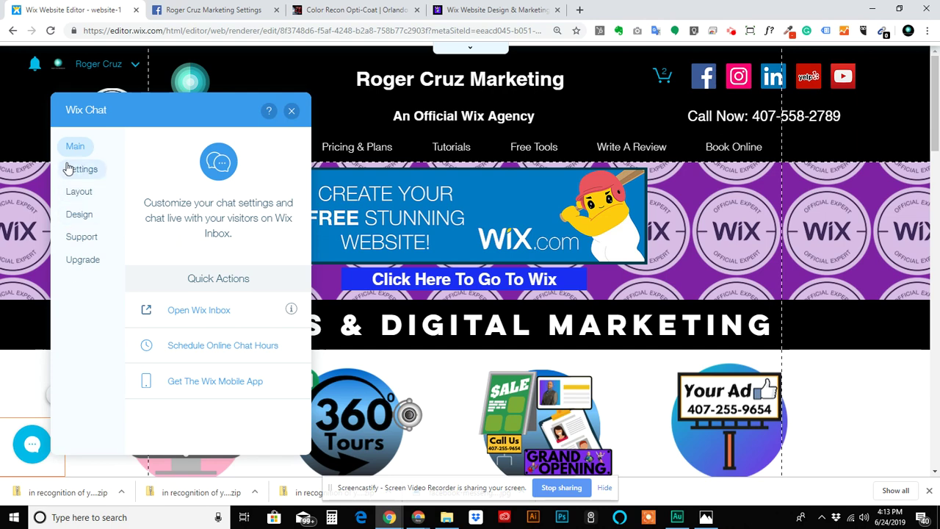
click(71, 174)
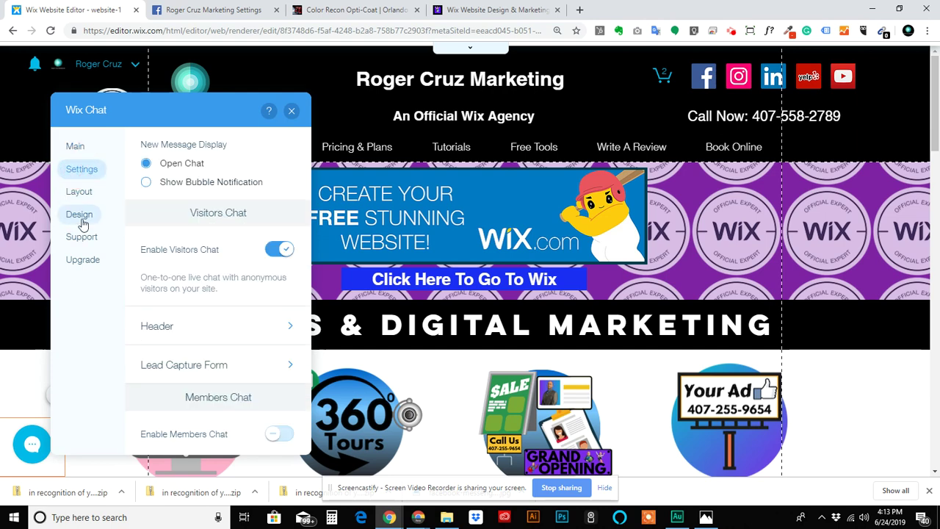
click(80, 195)
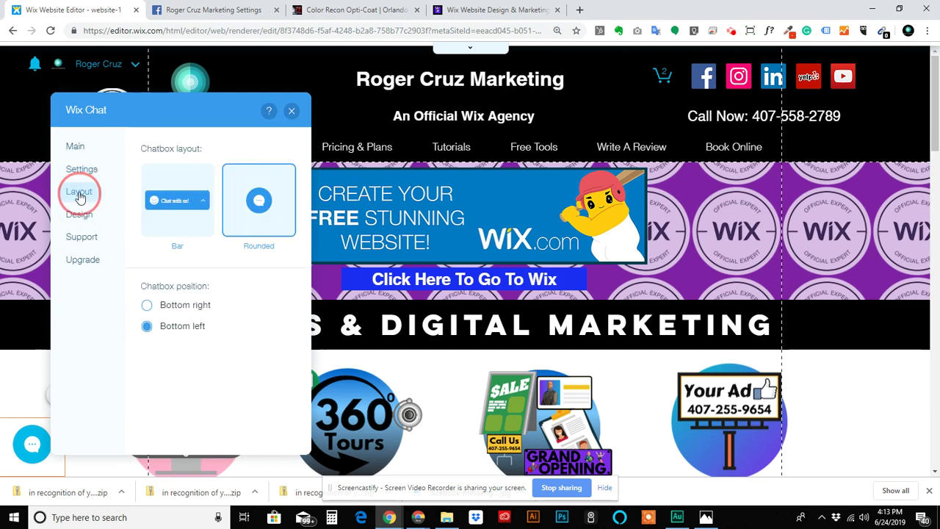
click(80, 219)
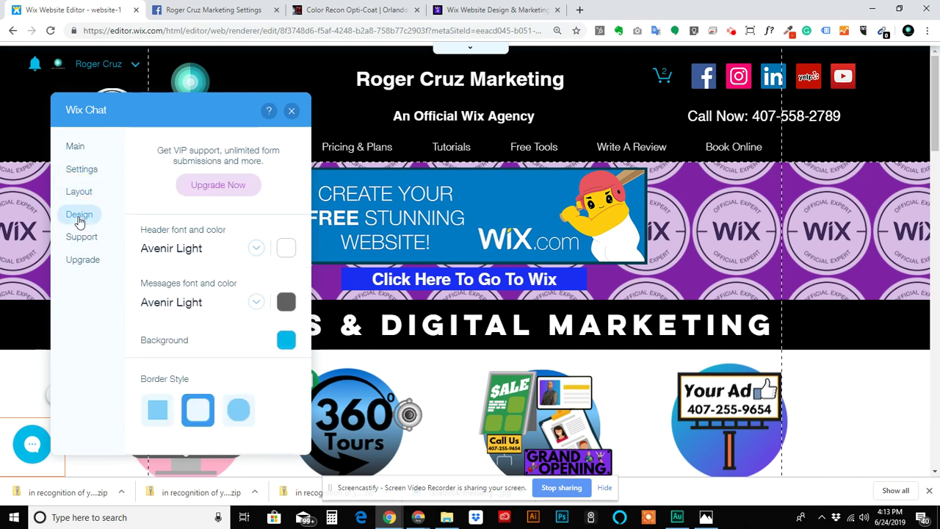
click(80, 192)
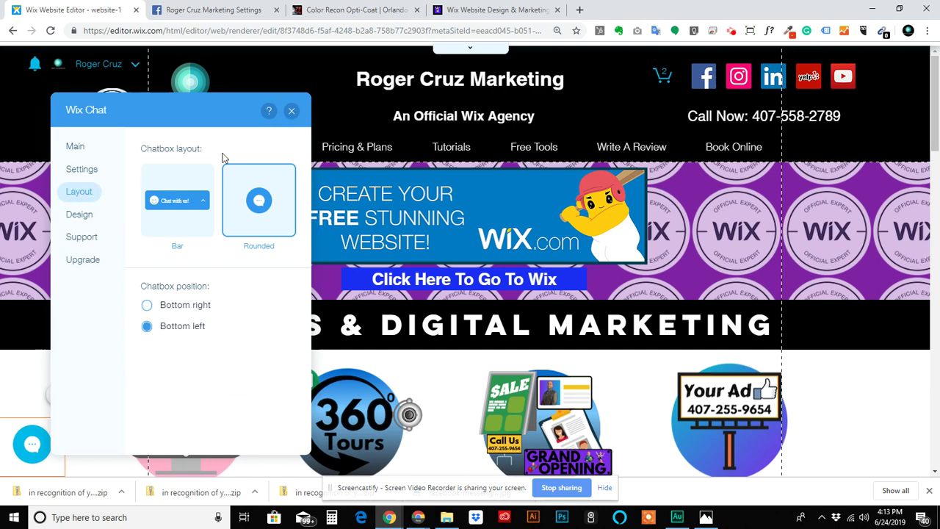
click(291, 111)
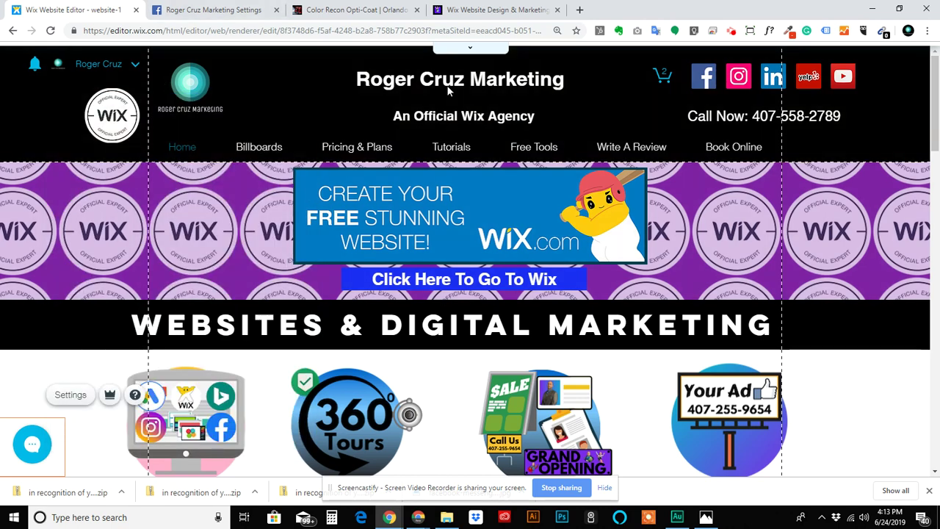
Step: Bring back the editor tools, switch to the mobile version of the site and look through the Home page to the footer
click(463, 50)
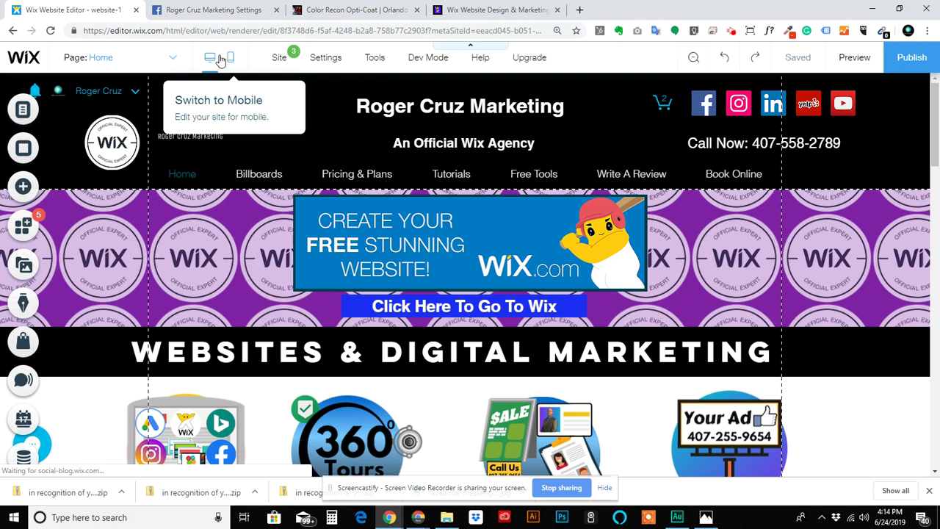
click(220, 58)
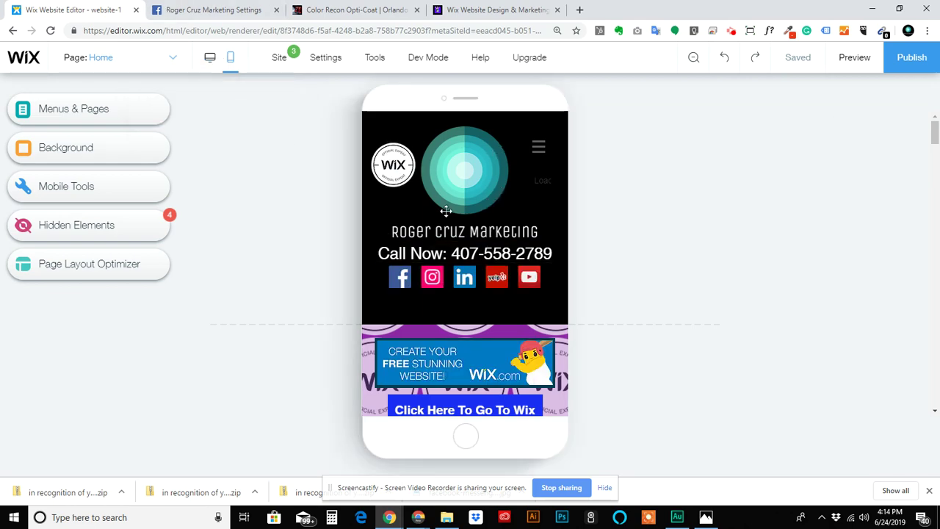
scroll(446, 210, down, 10)
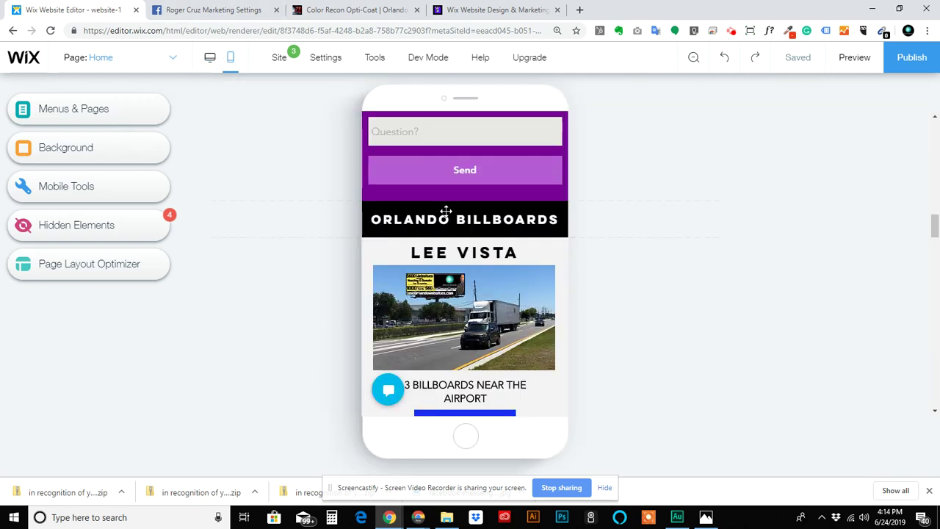
scroll(446, 210, down, 10)
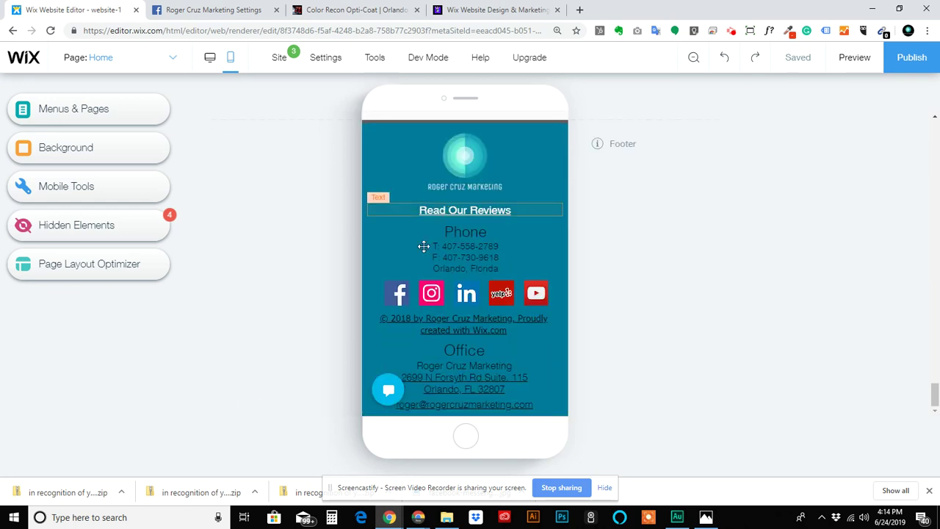
Step: Review the mobile quick action bar's label setting and which side of the screen it is placed on
click(387, 393)
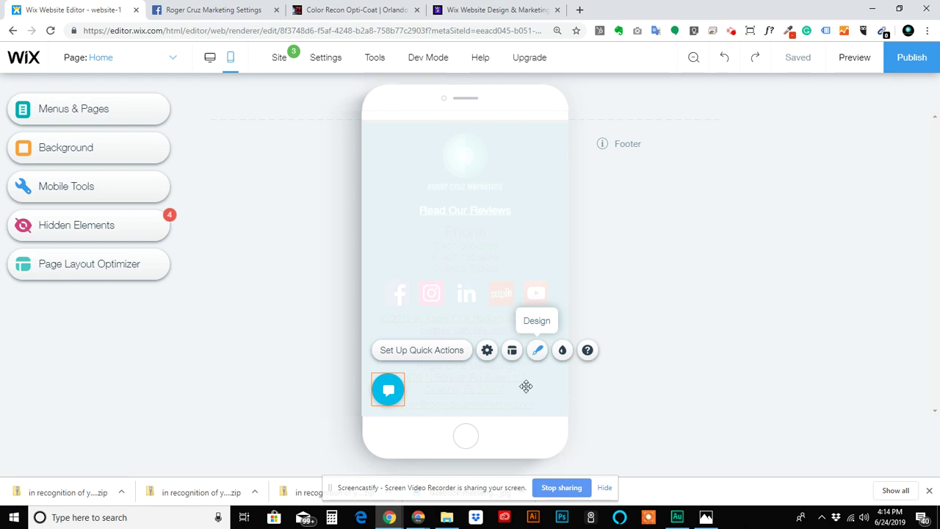
click(487, 351)
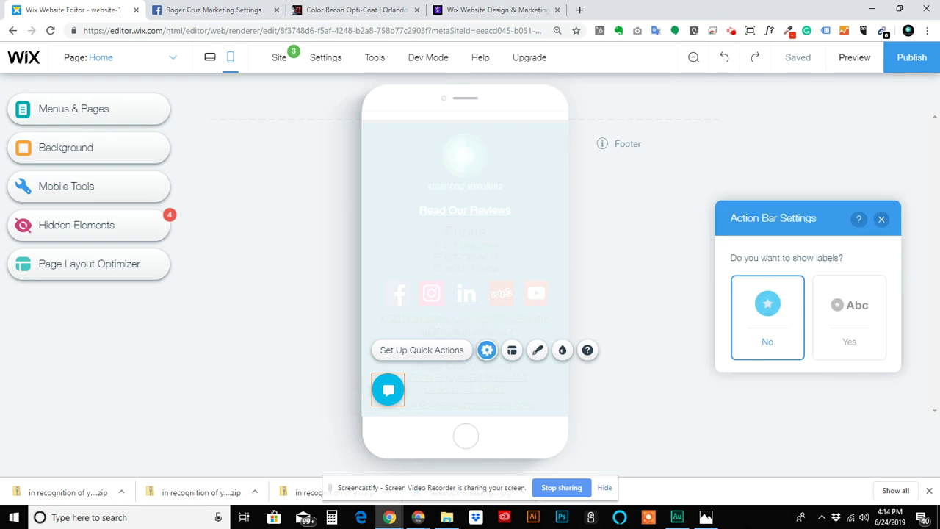
click(512, 350)
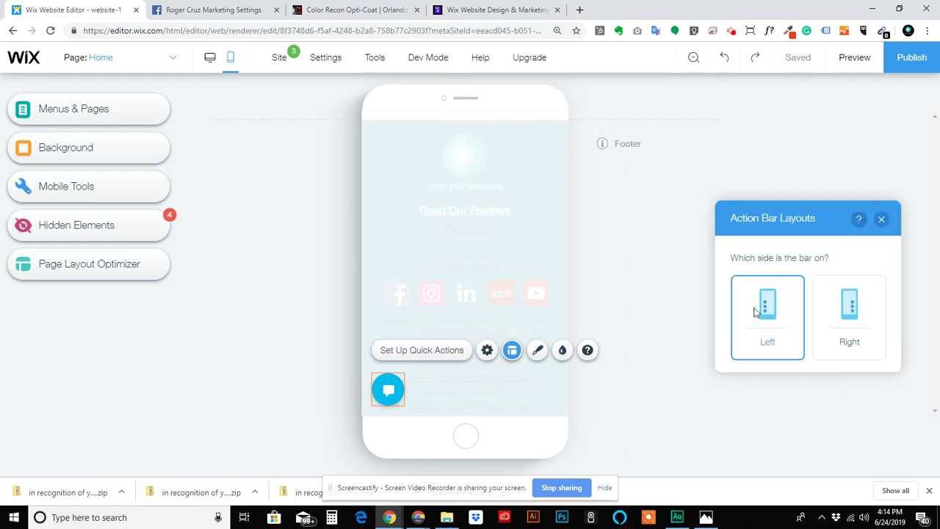
click(881, 219)
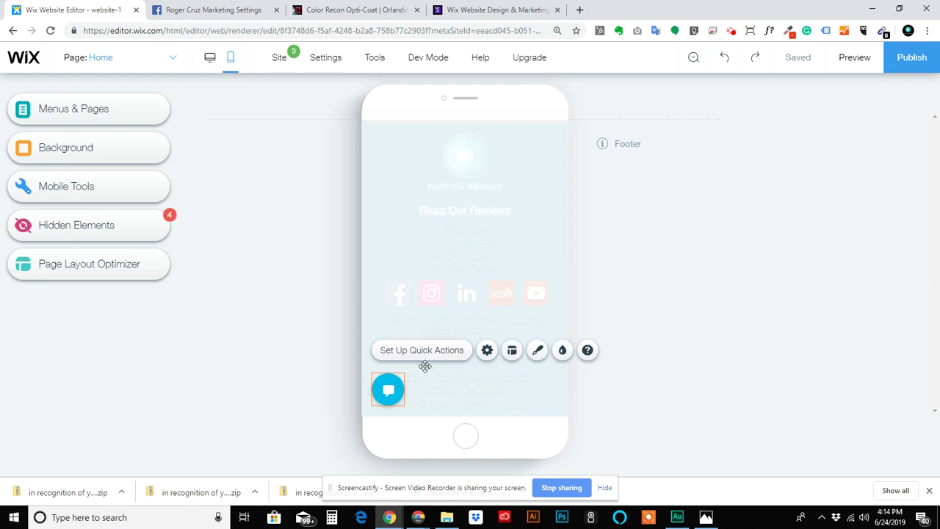